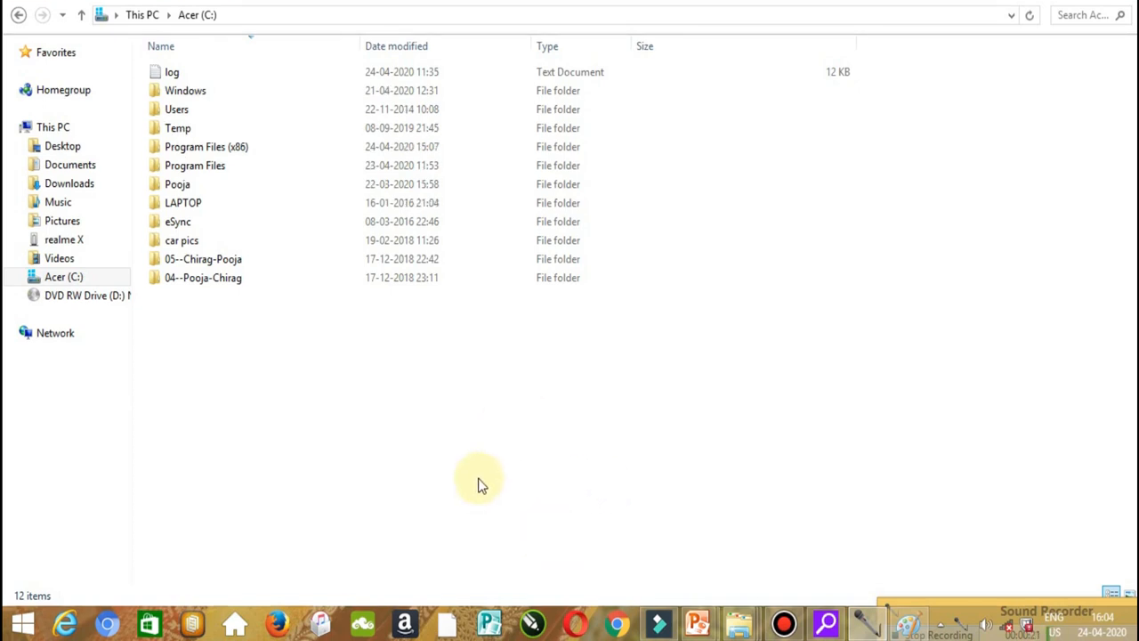
# Bring up the Windows Start screen from the taskbar.
pyautogui.click(24, 625)
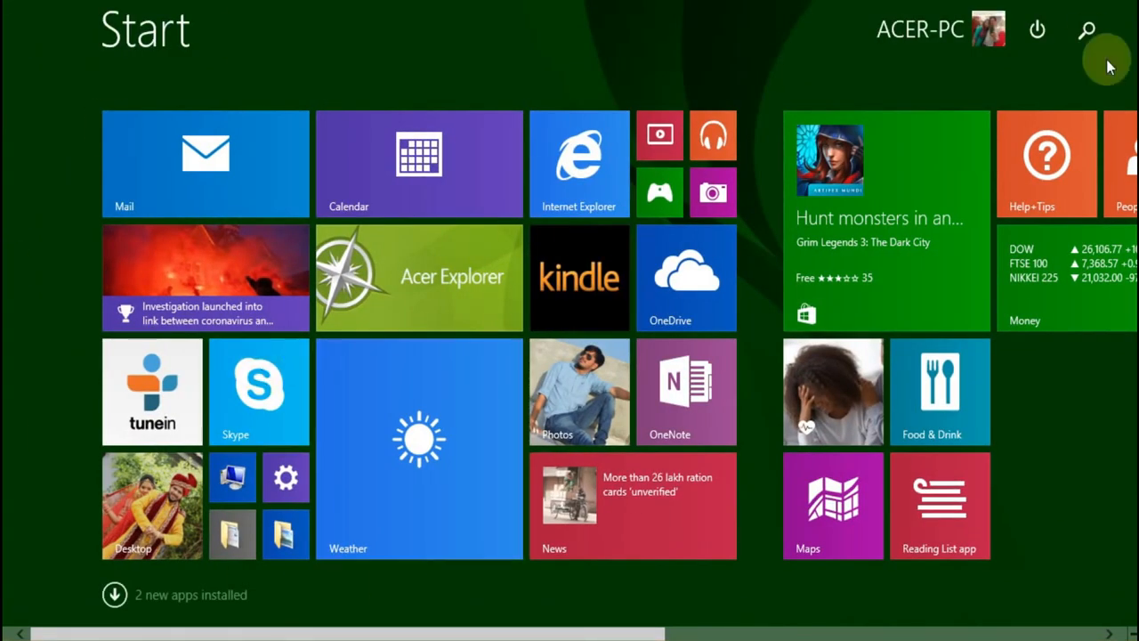
# Open the Start screen search and ready the search box for the term 'paint'.
pyautogui.click(1089, 28)
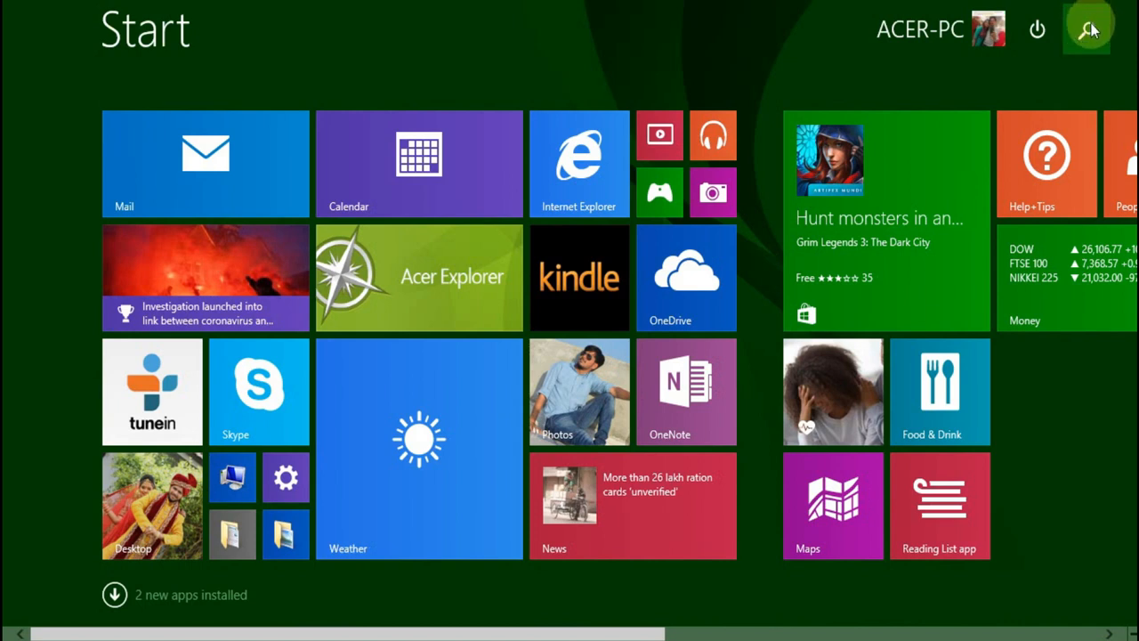
pyautogui.click(1088, 28)
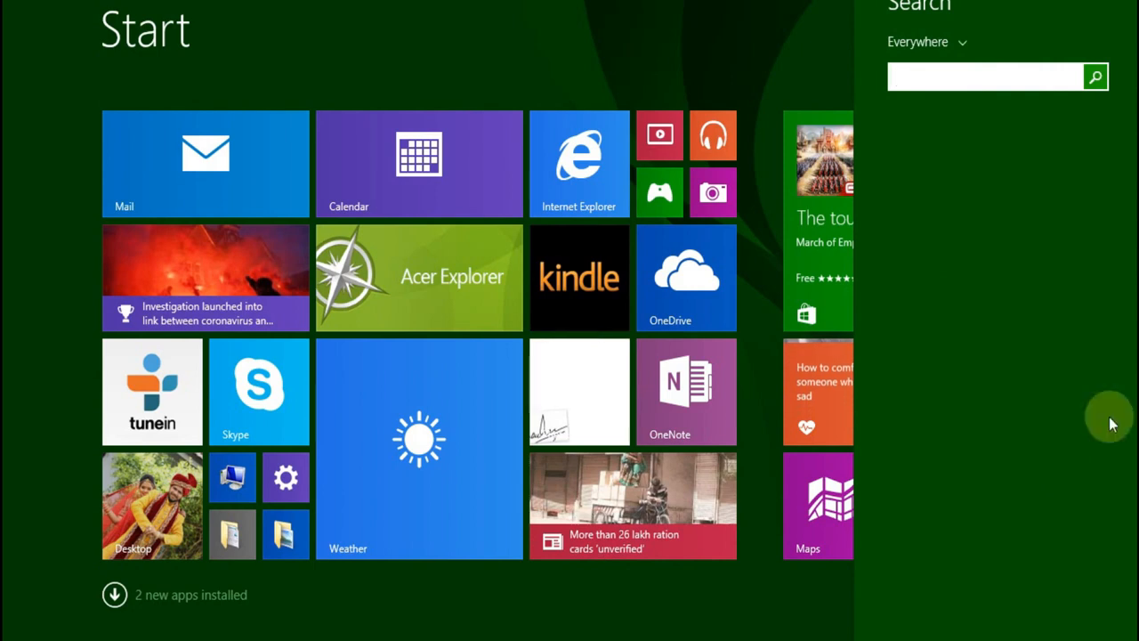
pyautogui.click(928, 82)
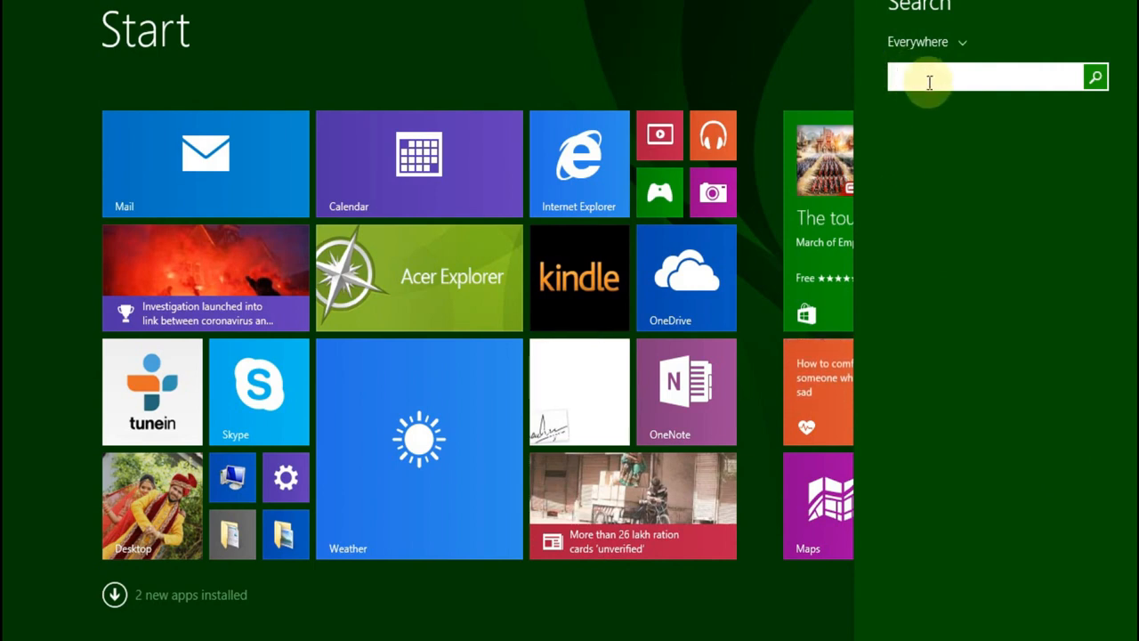
pyautogui.write('pai')
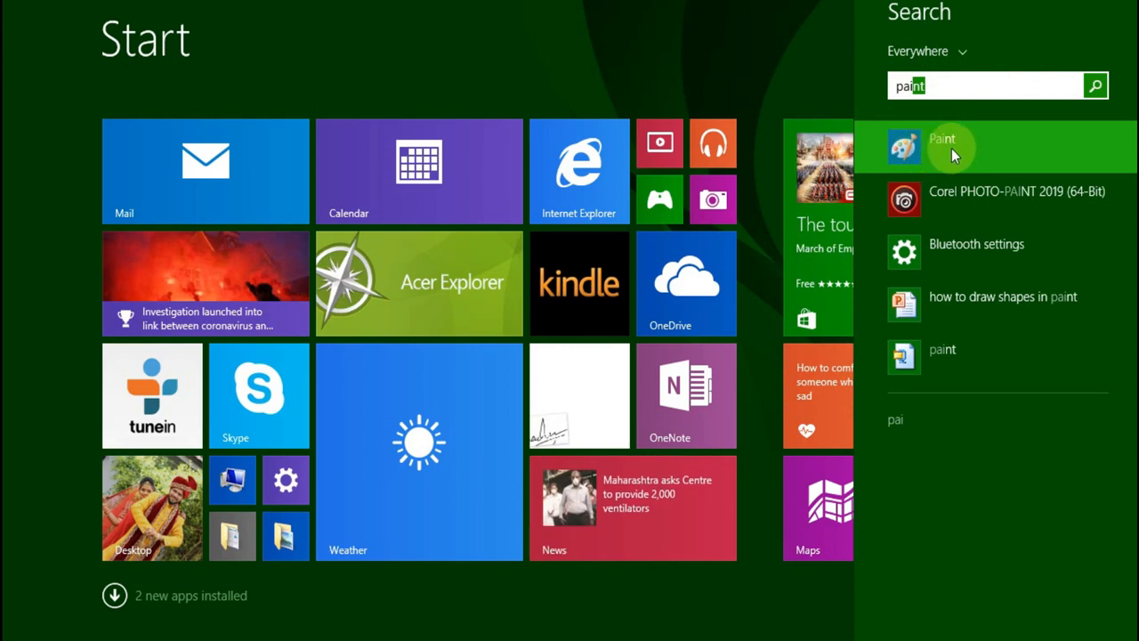
# Launch Paint and start a new blank picture, discarding the old drawing without saving.
pyautogui.click(951, 148)
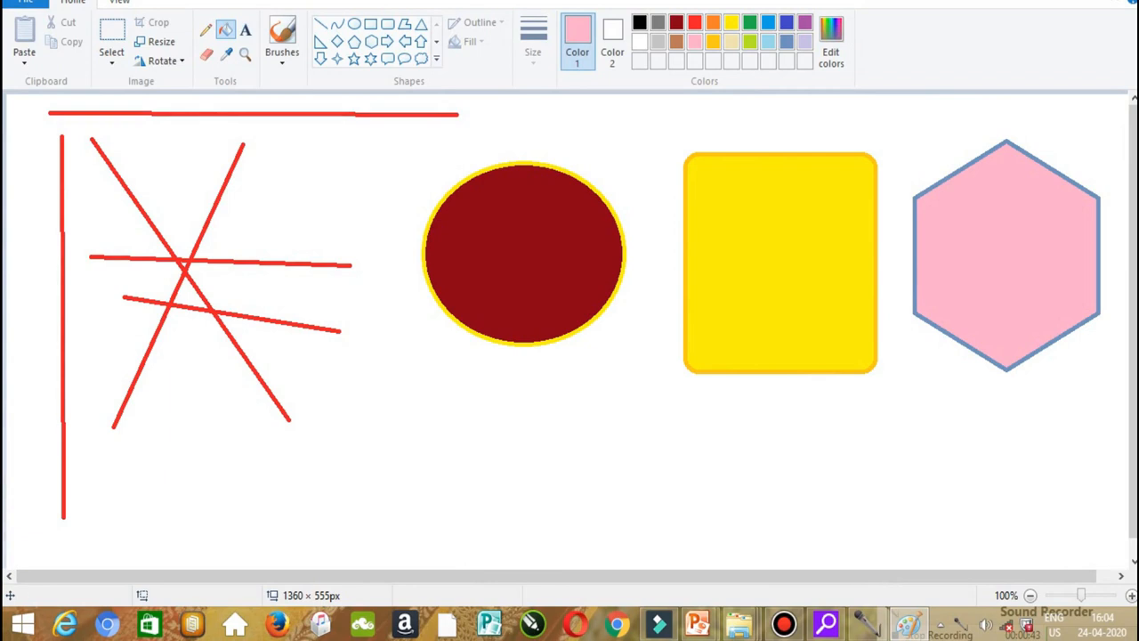
pyautogui.click(28, 4)
pyautogui.click(55, 43)
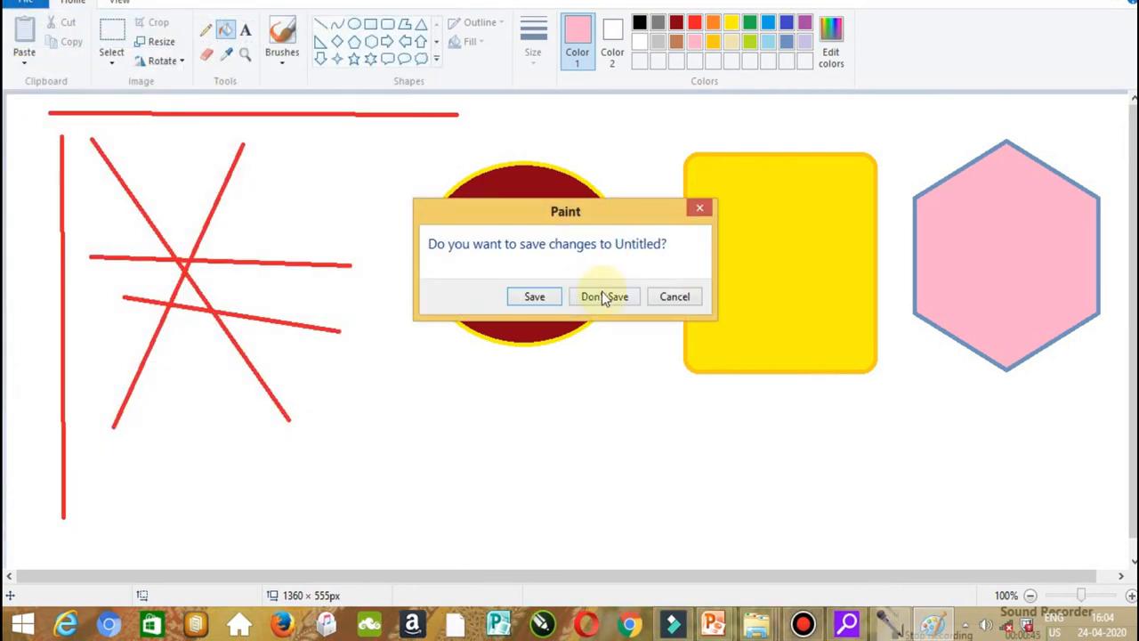
pyautogui.click(603, 296)
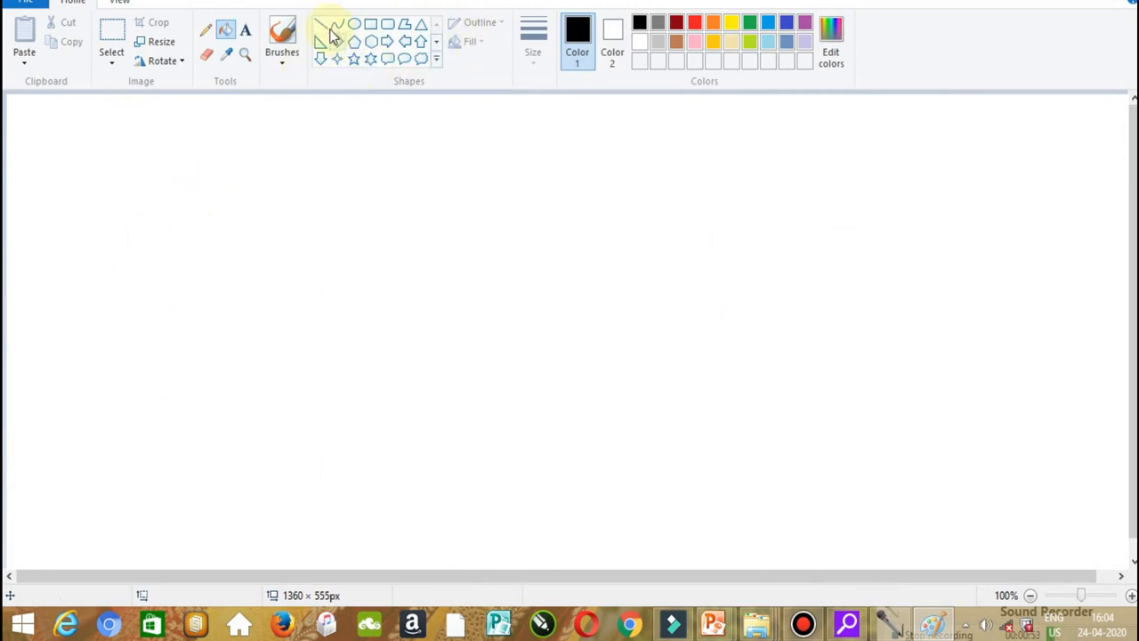
# Draw a long black horizontal line across the top, then try orange, gold and lime green colours.
pyautogui.click(321, 23)
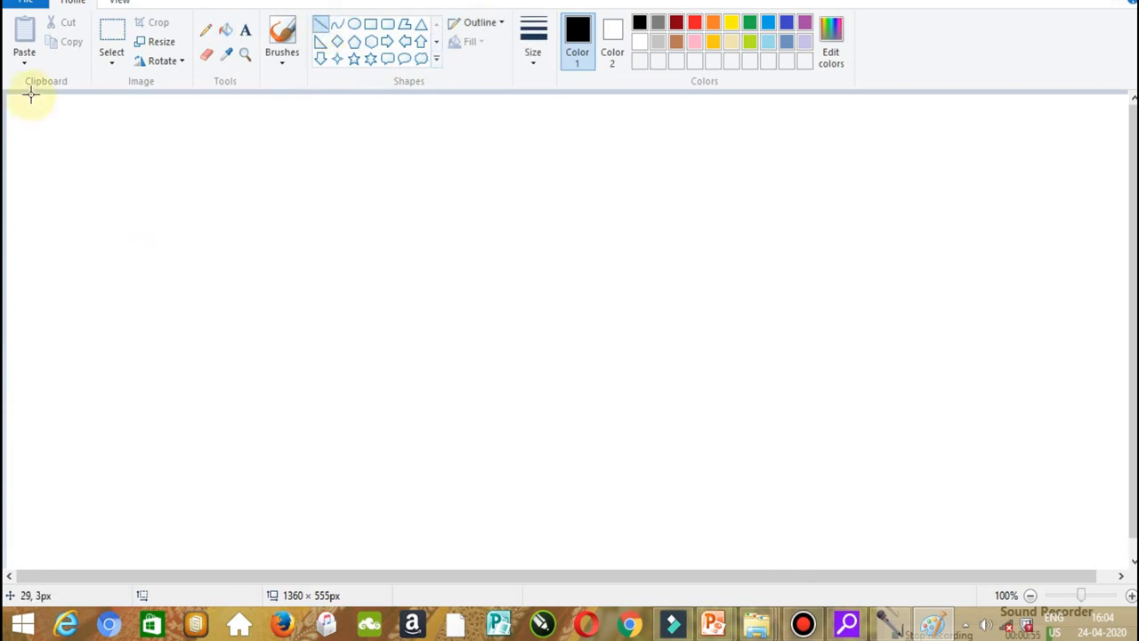
pyautogui.moveTo(61, 116); pyautogui.dragTo(714, 116)
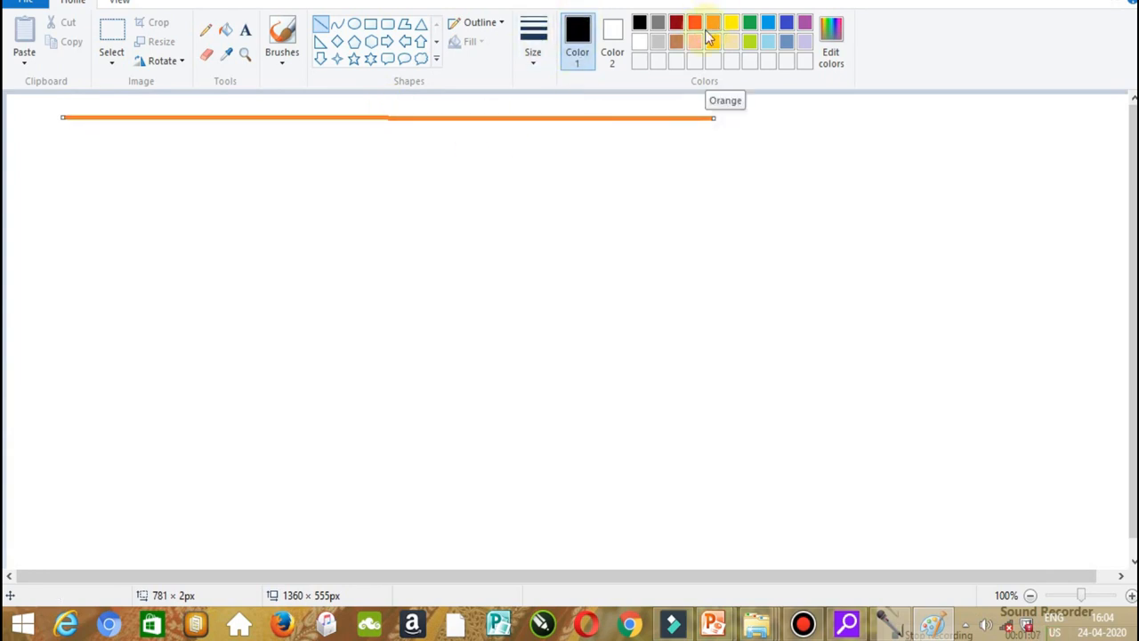
pyautogui.click(582, 175)
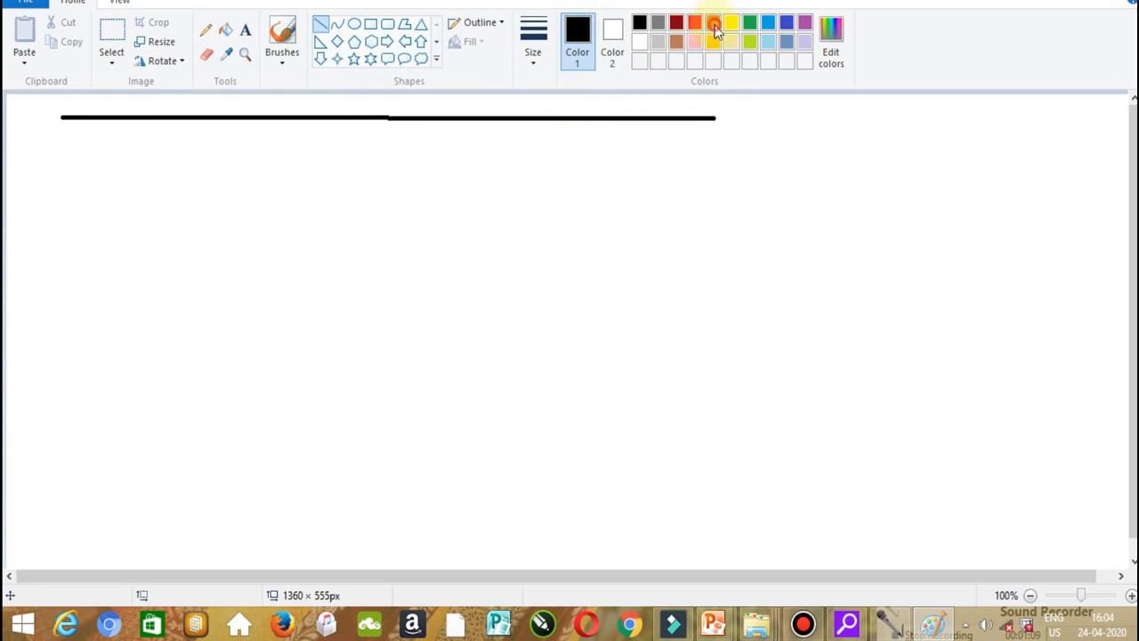
pyautogui.click(713, 22)
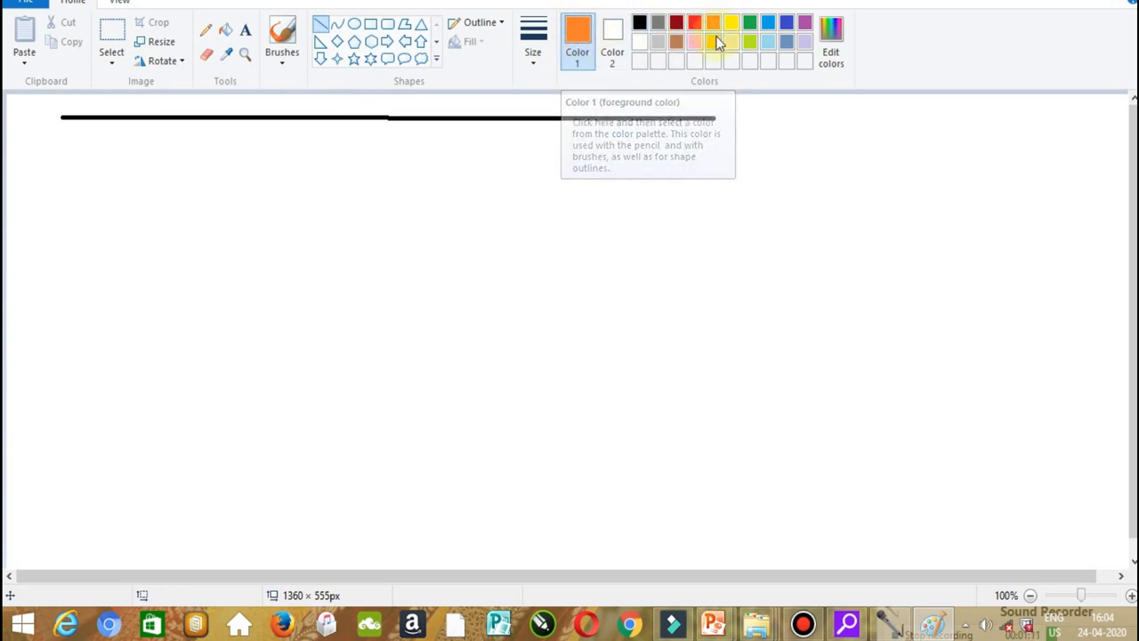
pyautogui.click(712, 41)
pyautogui.click(748, 26)
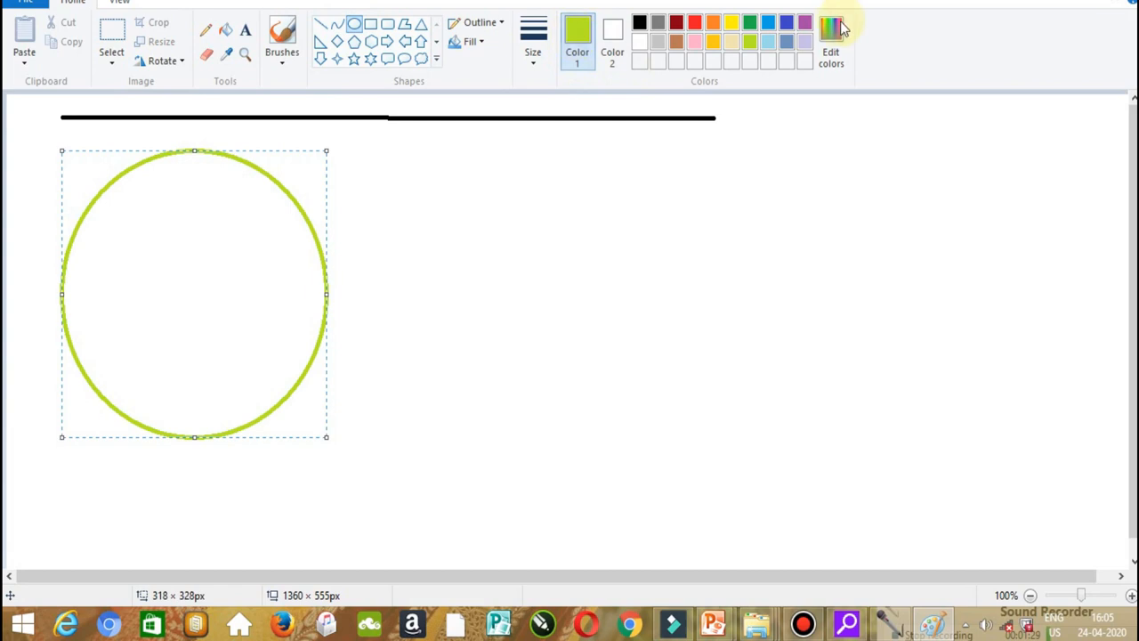
# Draw a second red circle and a blue-outlined rounded rectangle to its right.
pyautogui.click(697, 25)
pyautogui.moveTo(381, 166); pyautogui.dragTo(628, 428)
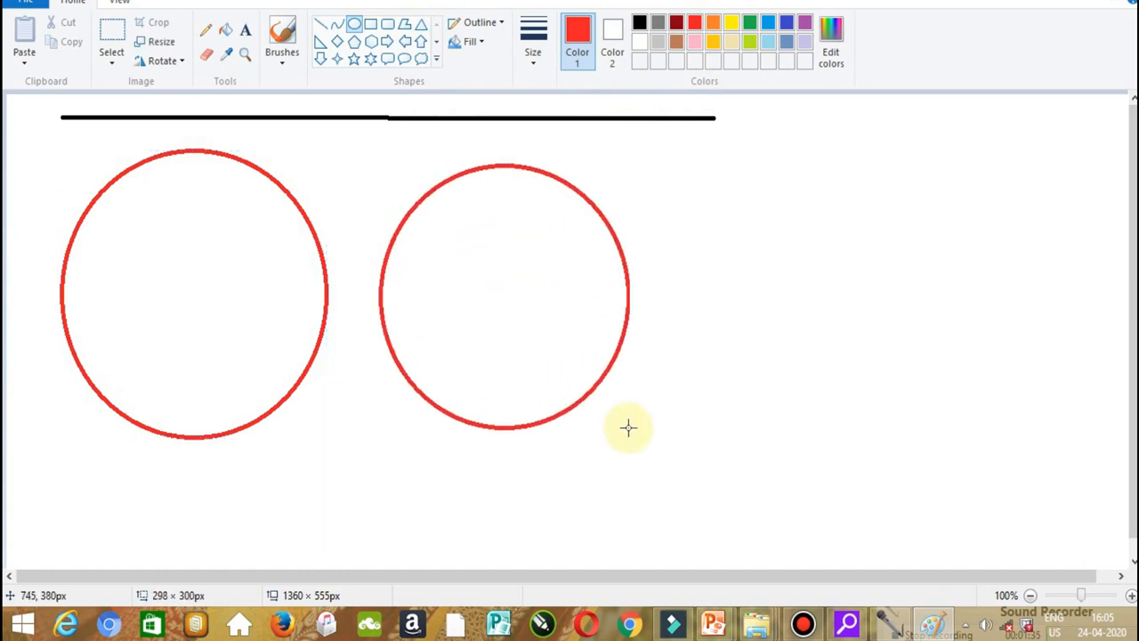
pyautogui.click(387, 25)
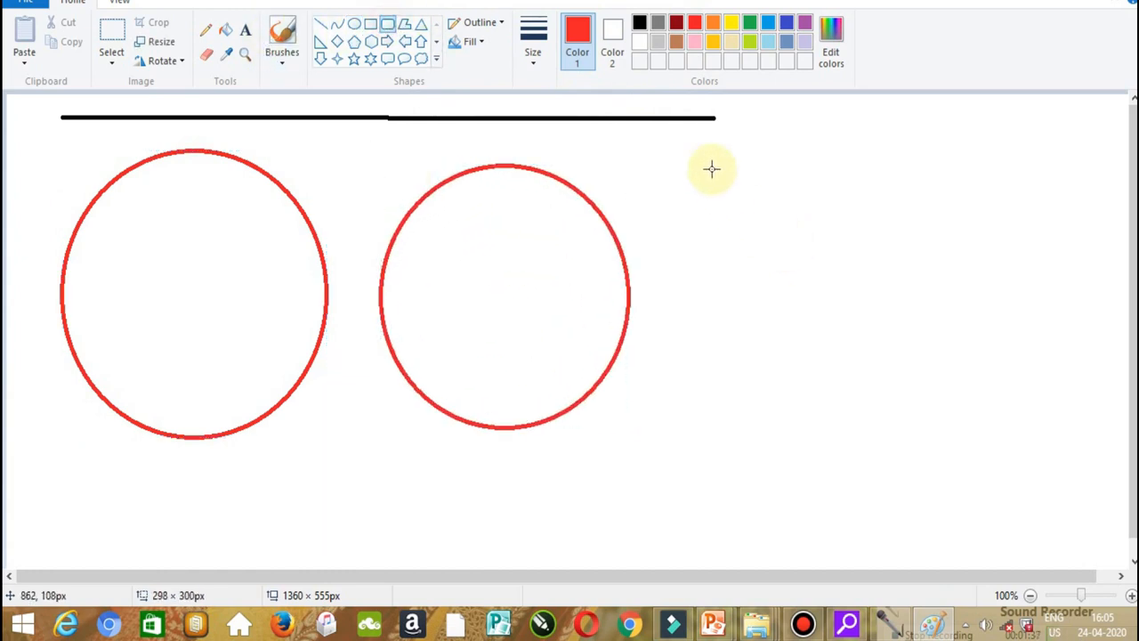
pyautogui.moveTo(711, 168); pyautogui.dragTo(864, 393)
pyautogui.click(769, 24)
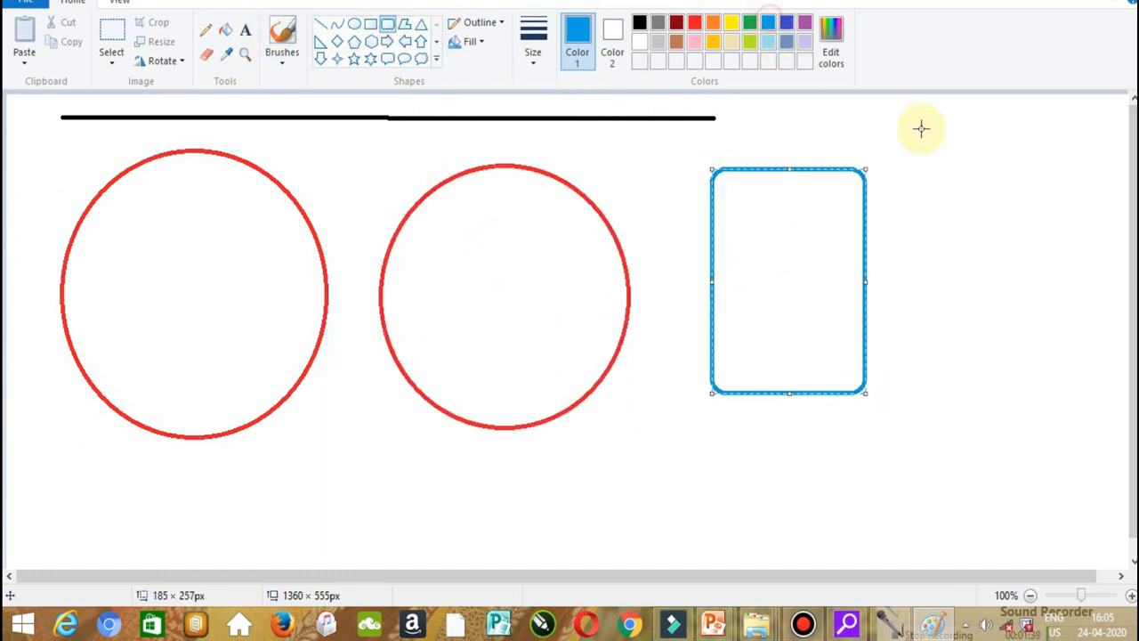
pyautogui.click(806, 145)
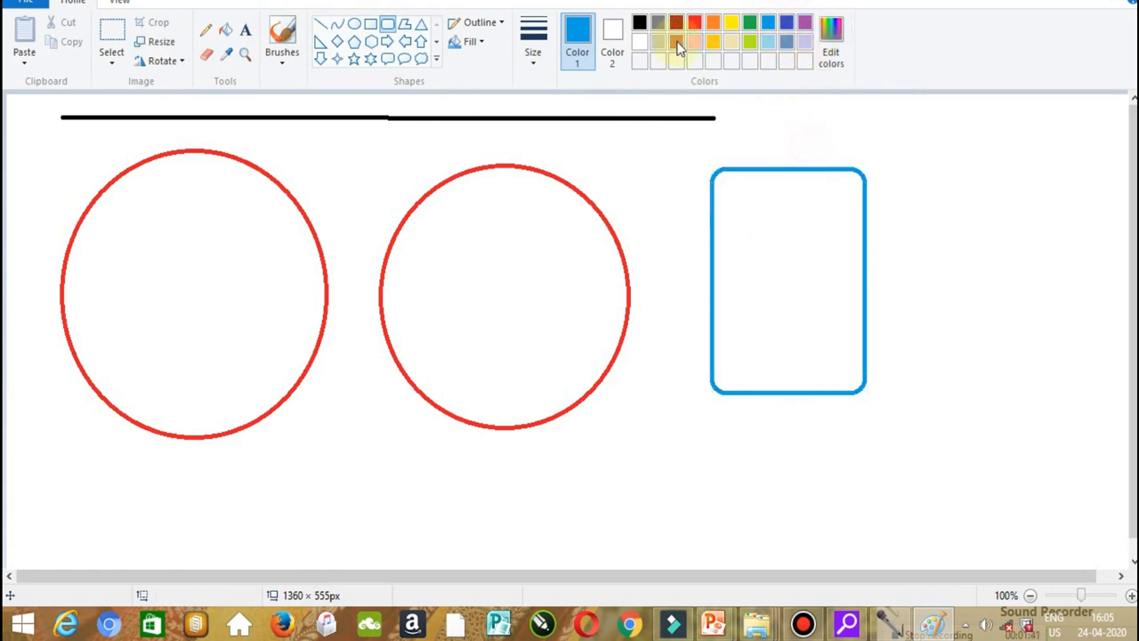
# Draw a dark-red rounded rectangle at far right, a dark-red cloud callout and a cream arrow outline below the circles.
pyautogui.click(677, 24)
pyautogui.moveTo(949, 187); pyautogui.dragTo(1086, 407)
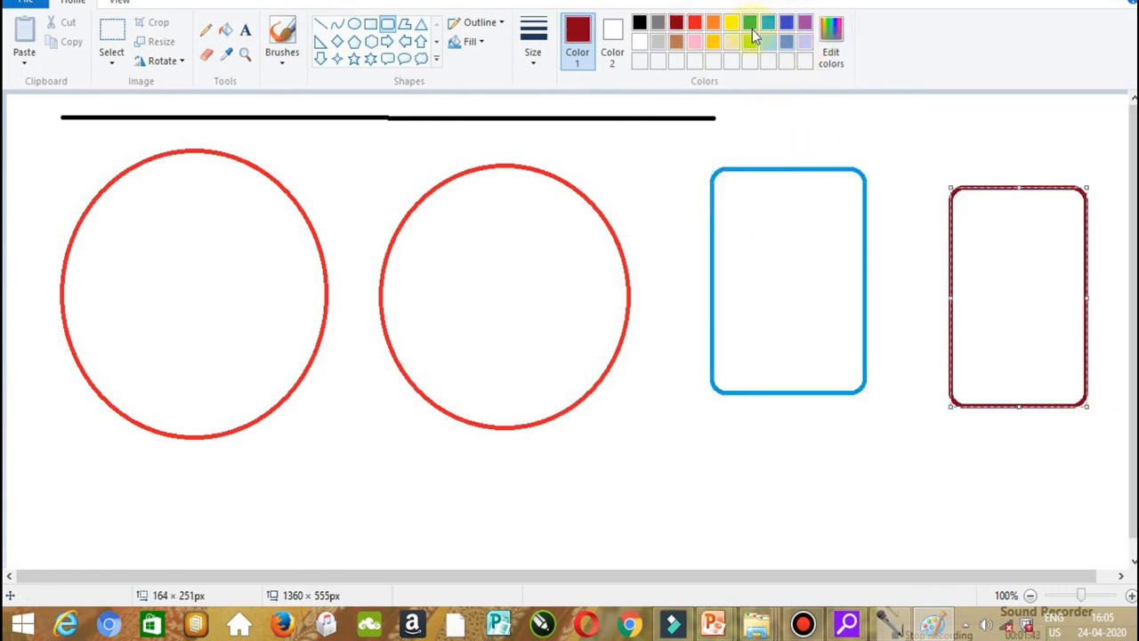
pyautogui.click(421, 59)
pyautogui.moveTo(578, 440); pyautogui.dragTo(742, 550)
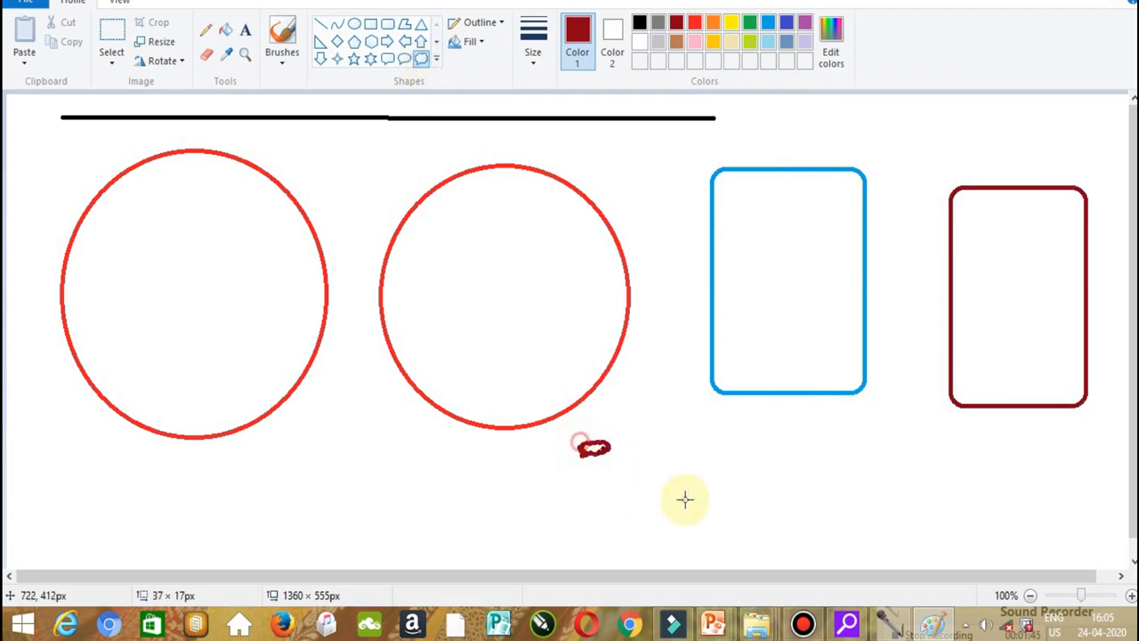
pyautogui.click(386, 41)
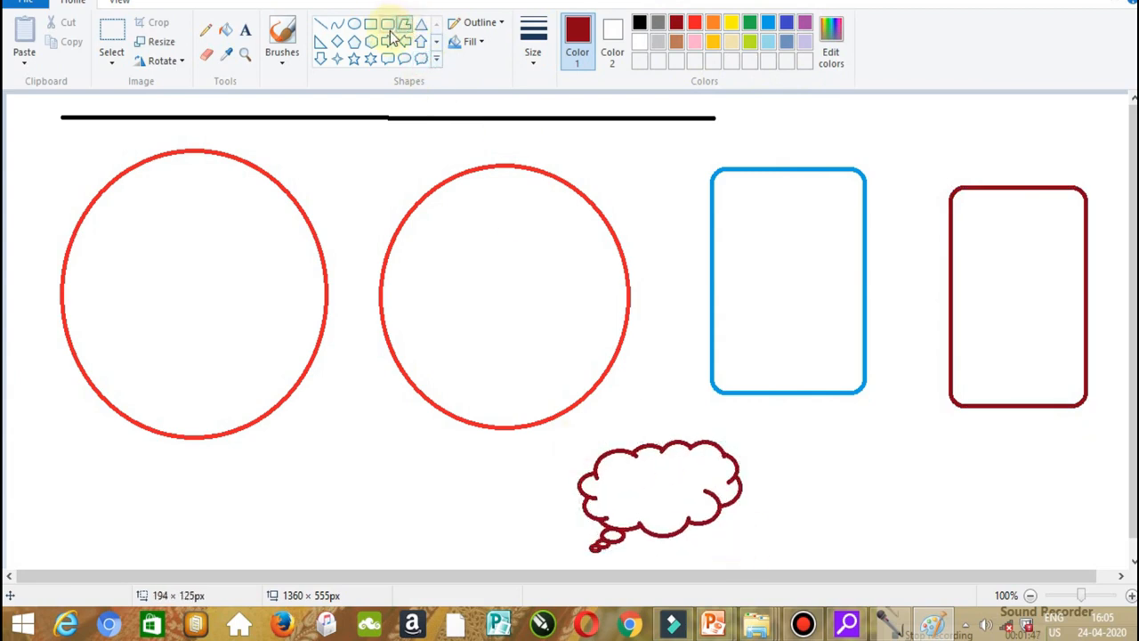
pyautogui.click(733, 38)
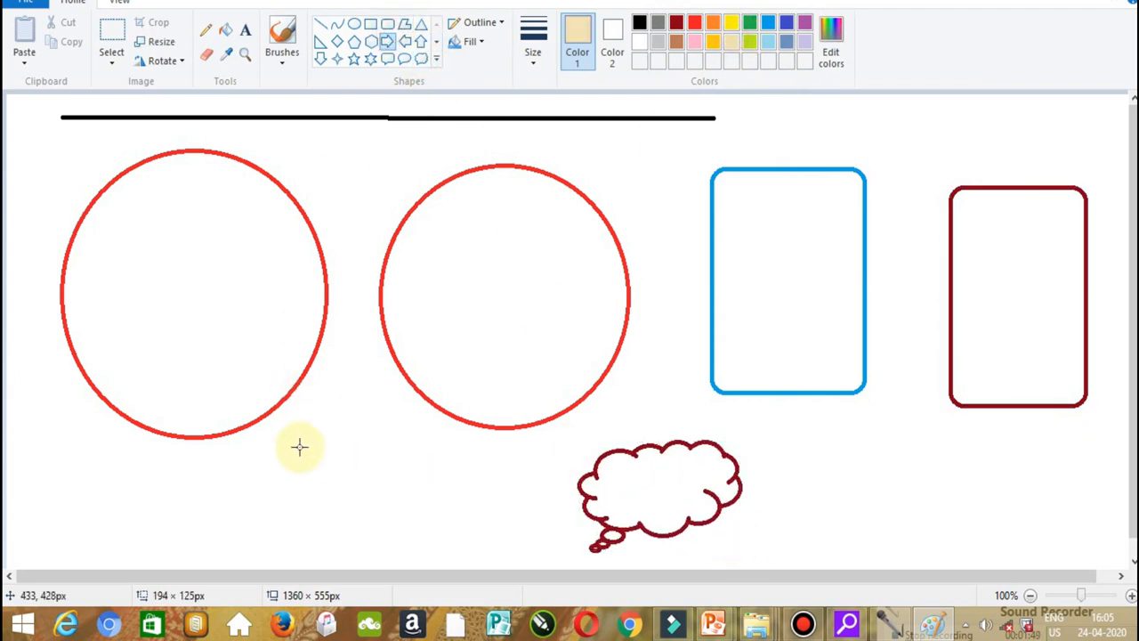
pyautogui.moveTo(289, 428); pyautogui.dragTo(458, 559)
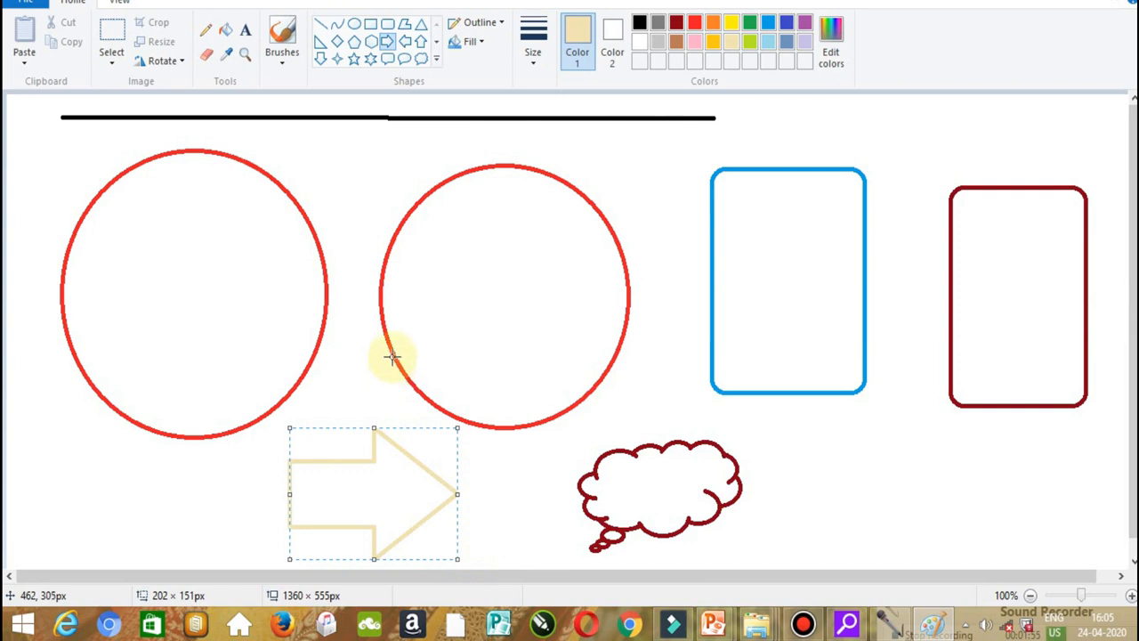
# Fill the circles dark red and green and the rounded rectangles blue and lime with the bucket.
pyautogui.click(227, 37)
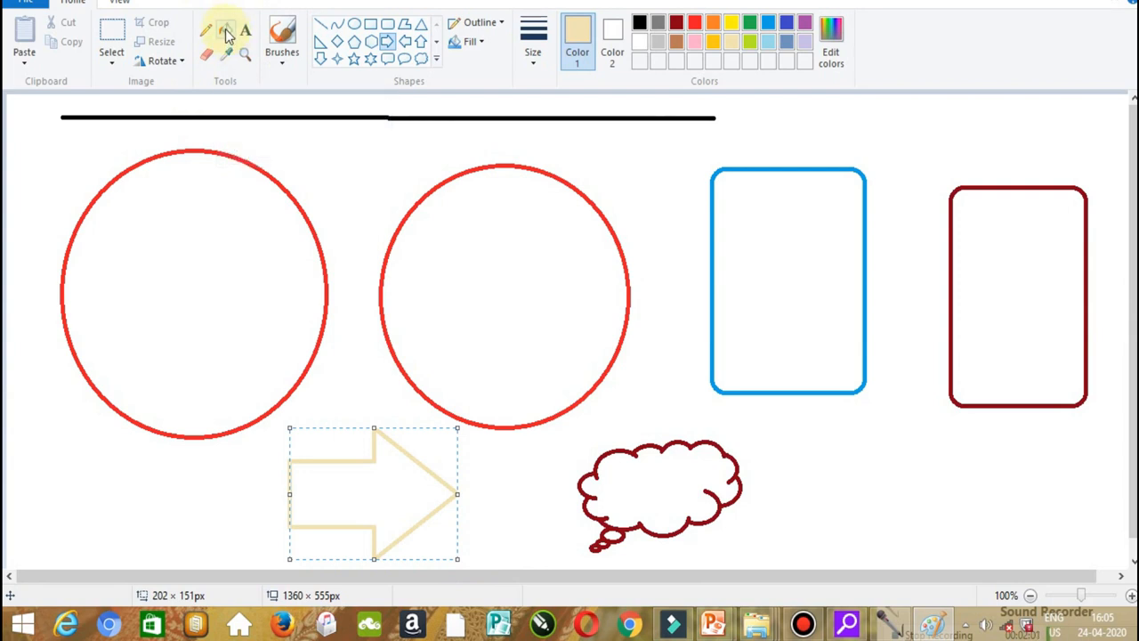
pyautogui.click(227, 36)
pyautogui.click(673, 25)
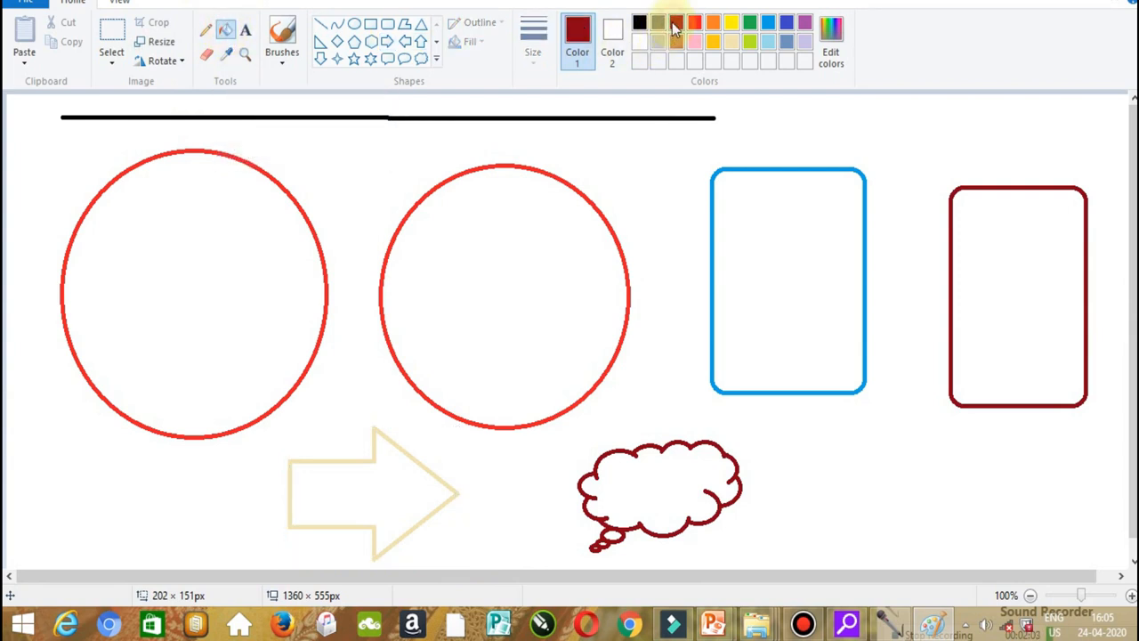
pyautogui.click(516, 267)
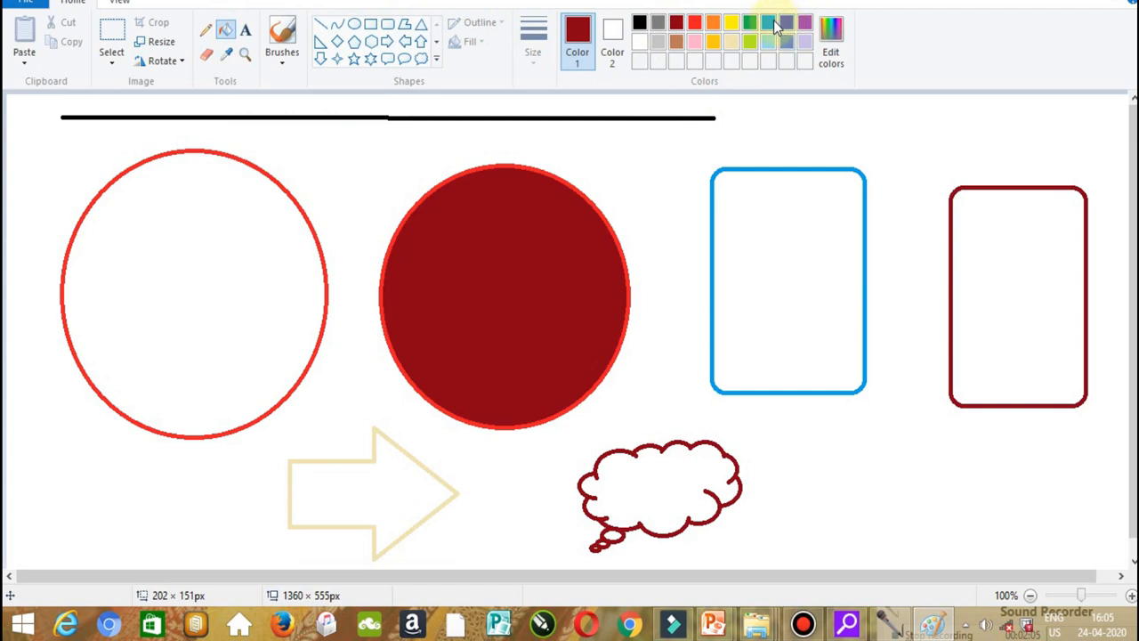
pyautogui.click(771, 25)
pyautogui.click(1022, 267)
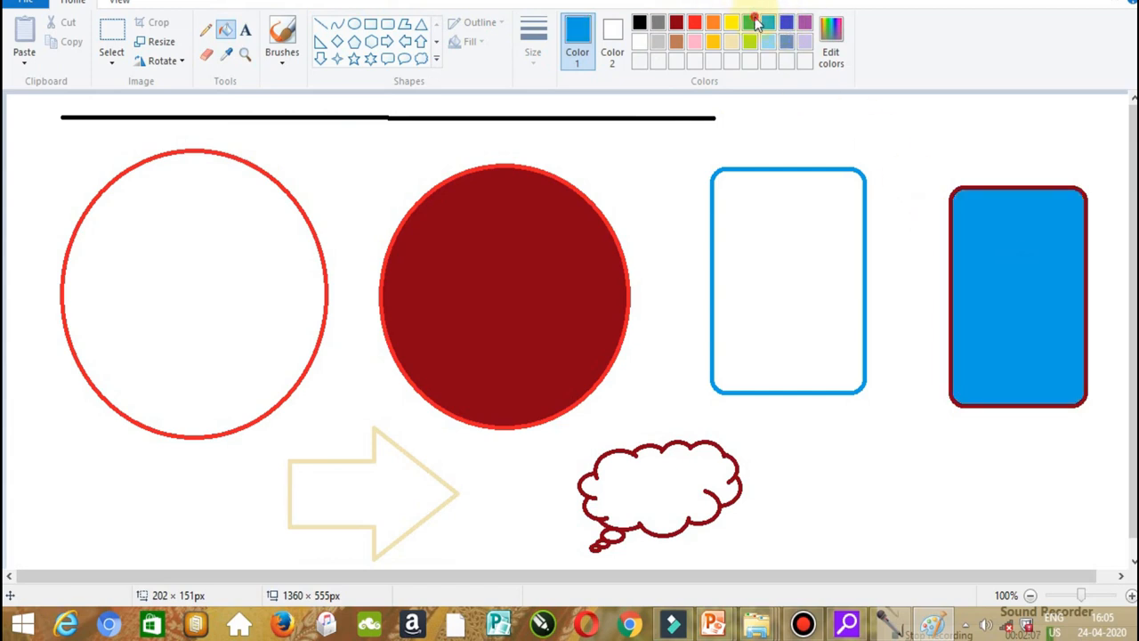
pyautogui.click(749, 23)
pyautogui.click(267, 297)
pyautogui.click(749, 41)
pyautogui.click(739, 305)
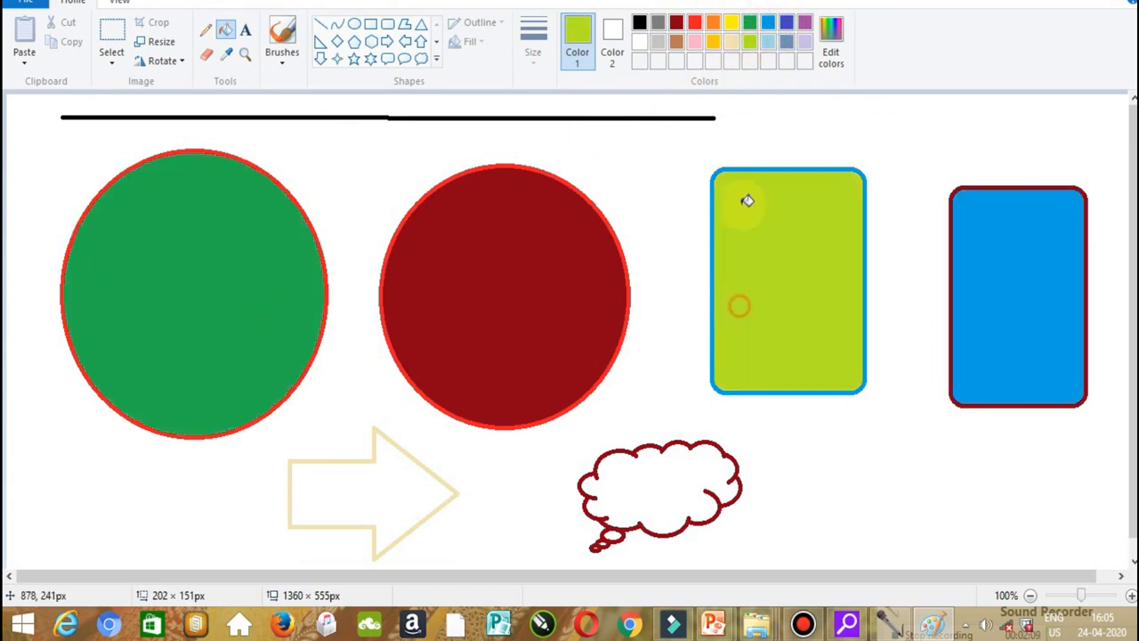
# Fill the cloud callout blue, the arrow lavender, and recolour the cloud's outline and tail bubble gold.
pyautogui.click(767, 22)
pyautogui.click(610, 481)
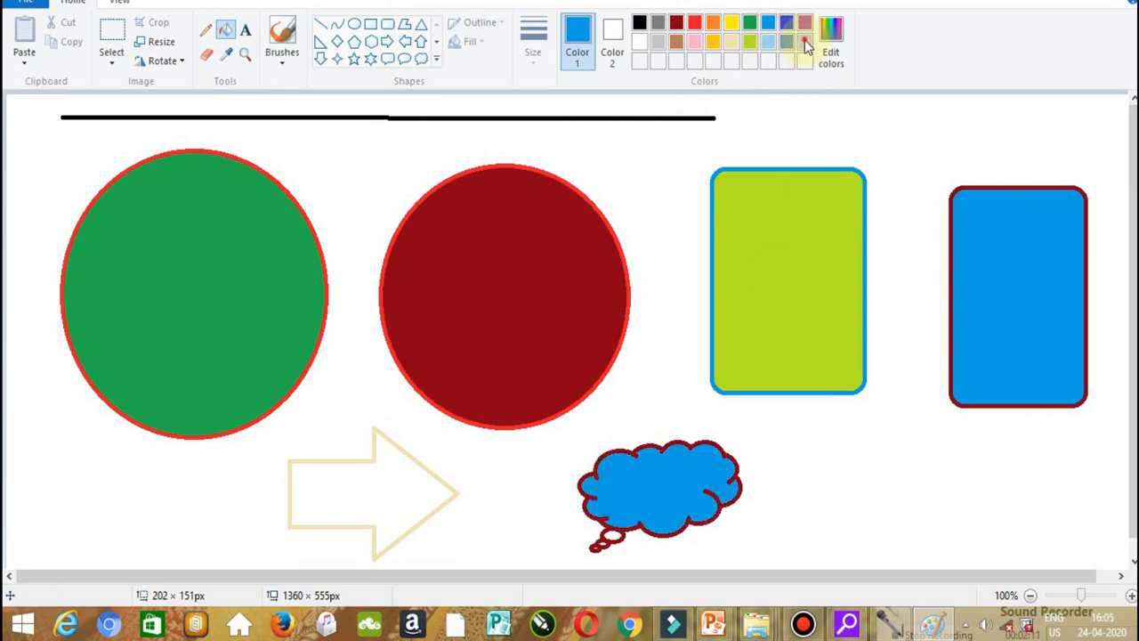
pyautogui.click(806, 40)
pyautogui.click(374, 494)
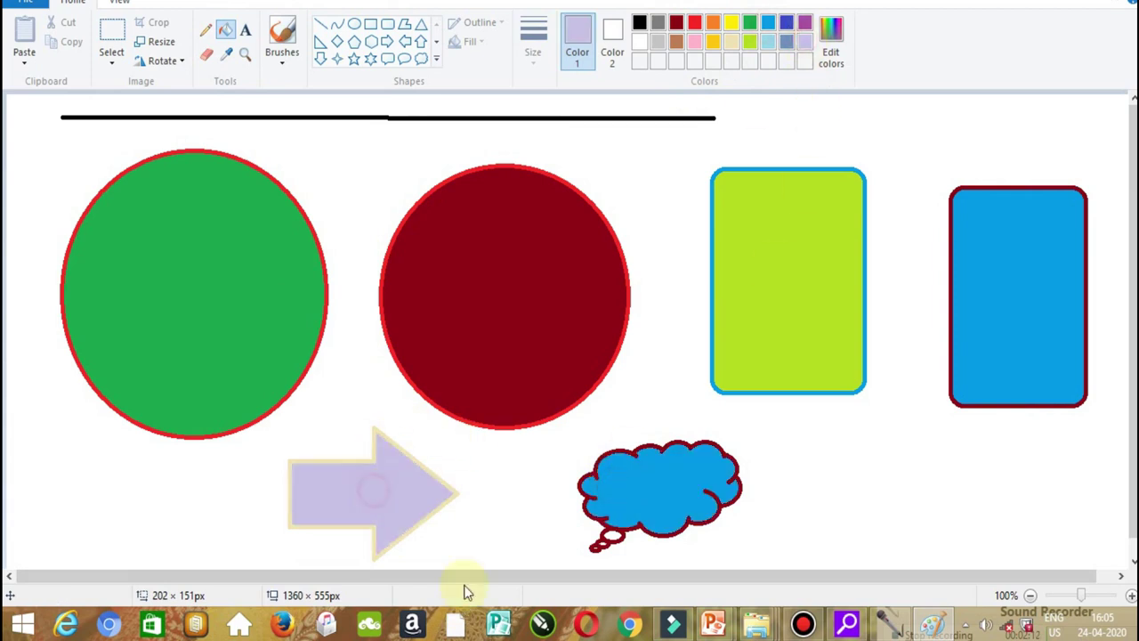
pyautogui.click(714, 41)
pyautogui.click(607, 543)
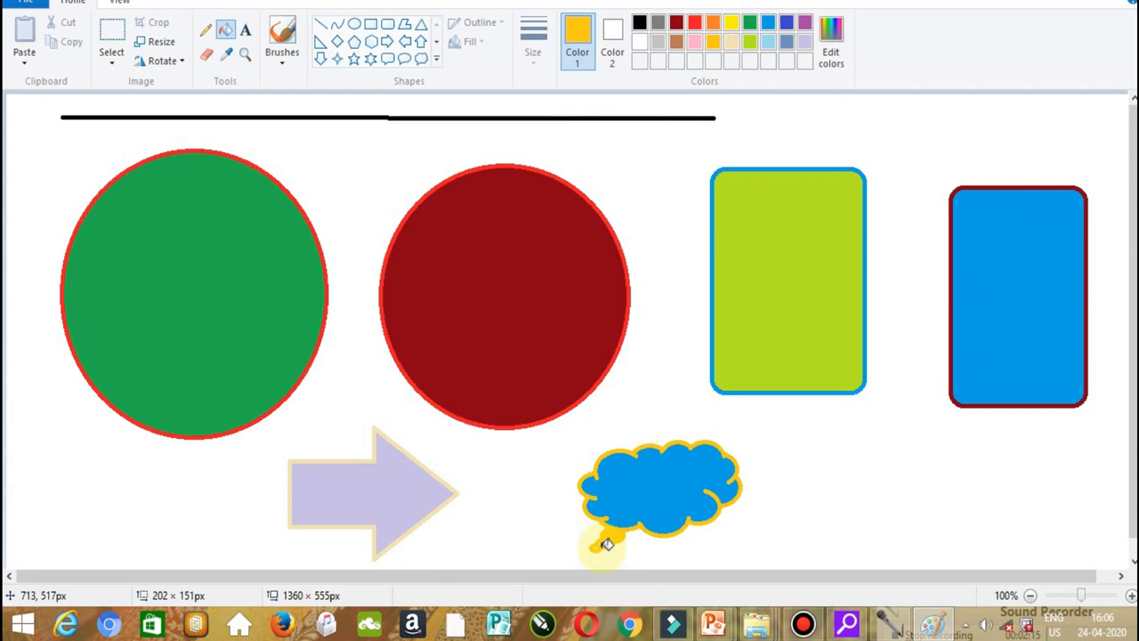
pyautogui.click(603, 545)
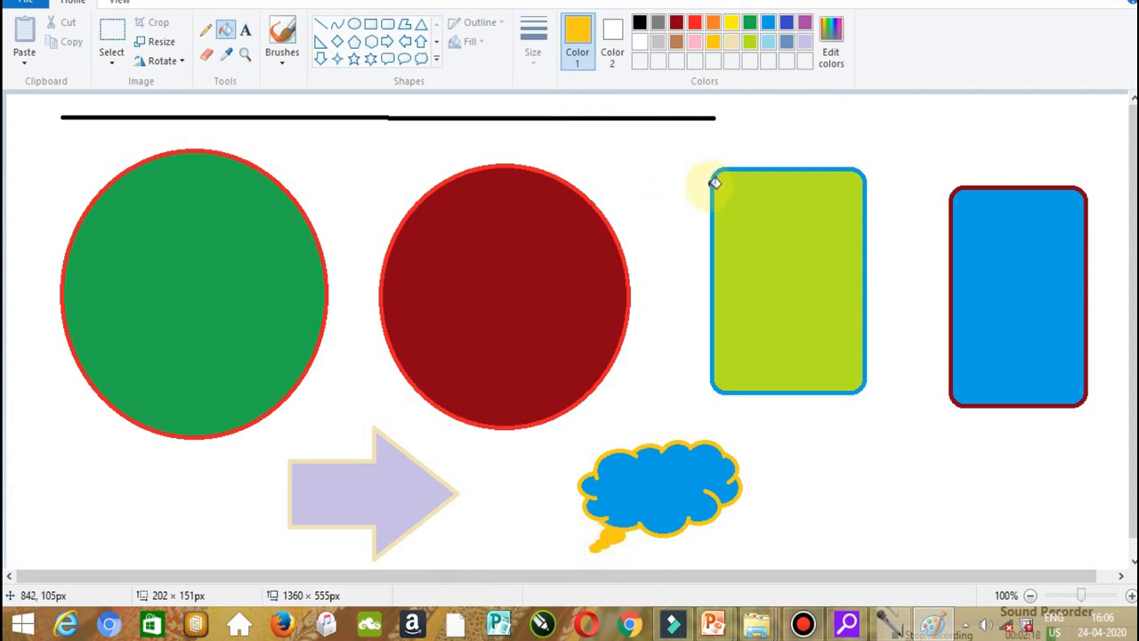